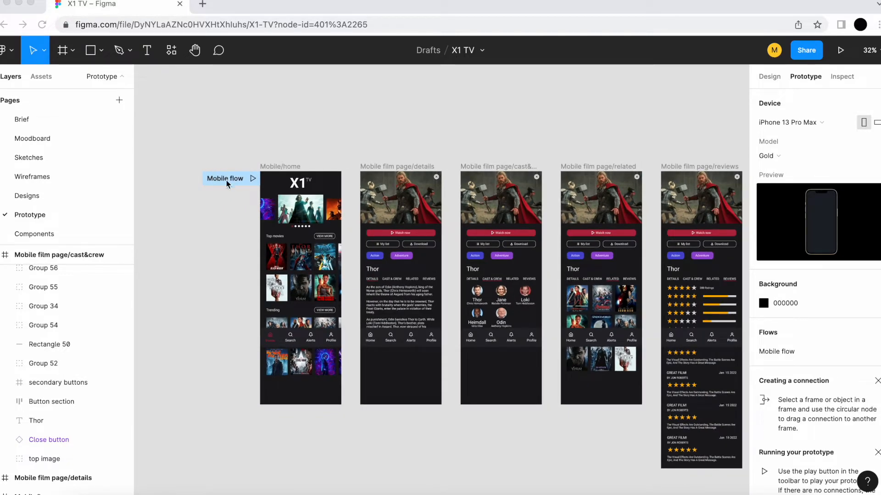
# Step: Connect the Mobile/home frame to the Mobile film page/details frame with a prototype interaction
pyautogui.click(291, 166)
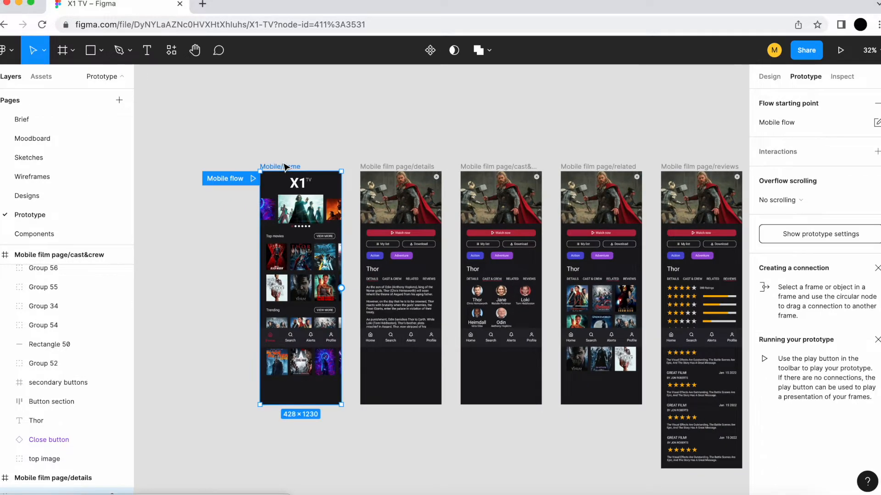
pyautogui.moveTo(399, 123); pyautogui.dragTo(336, 111)
pyautogui.scroll(-2, 336, 112)
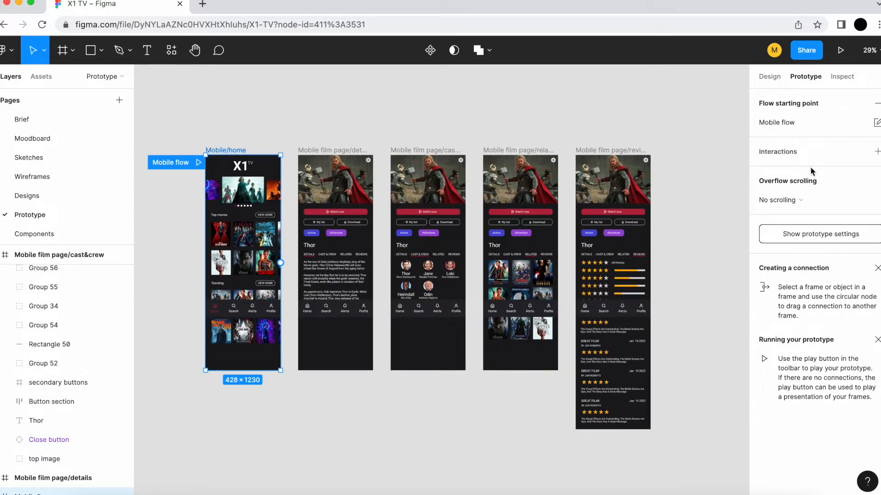
pyautogui.scroll(5, 183, 235)
pyautogui.scroll(-1, 178, 234)
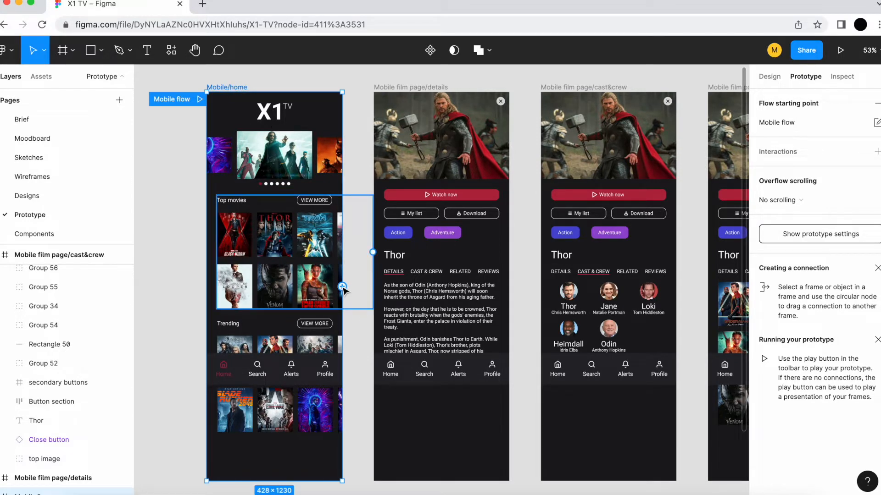
pyautogui.moveTo(343, 289); pyautogui.dragTo(387, 287)
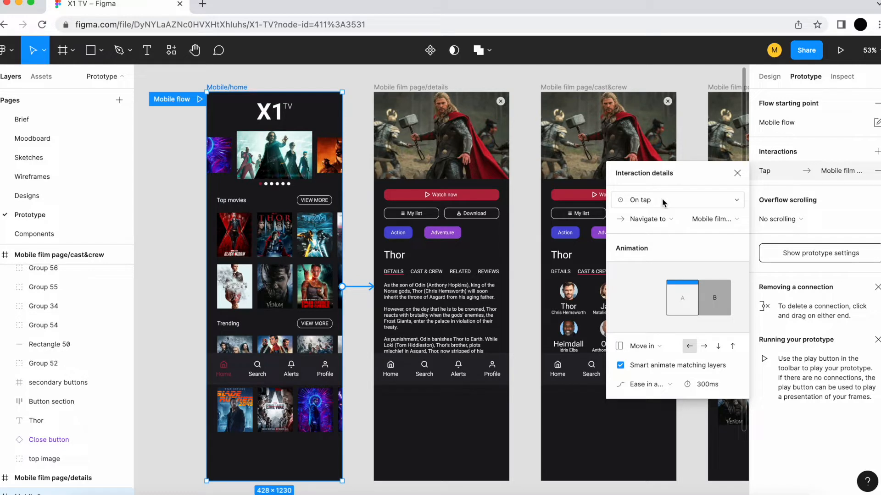
# Step: Review the trigger, action and destination frame options available for the Mobile/home interaction
pyautogui.click(739, 203)
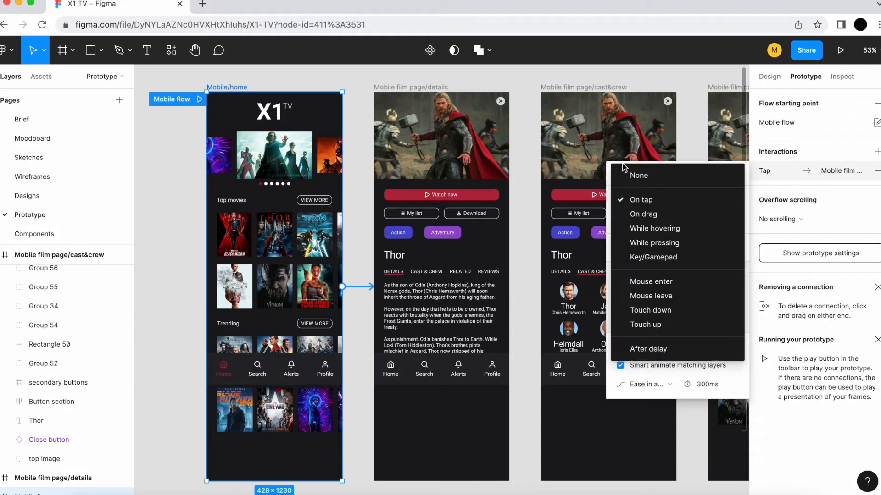
pyautogui.click(608, 164)
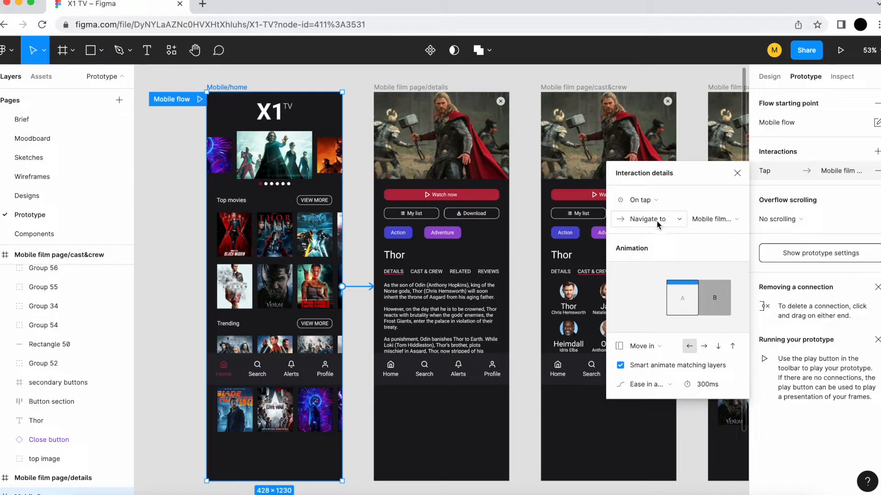
pyautogui.click(673, 219)
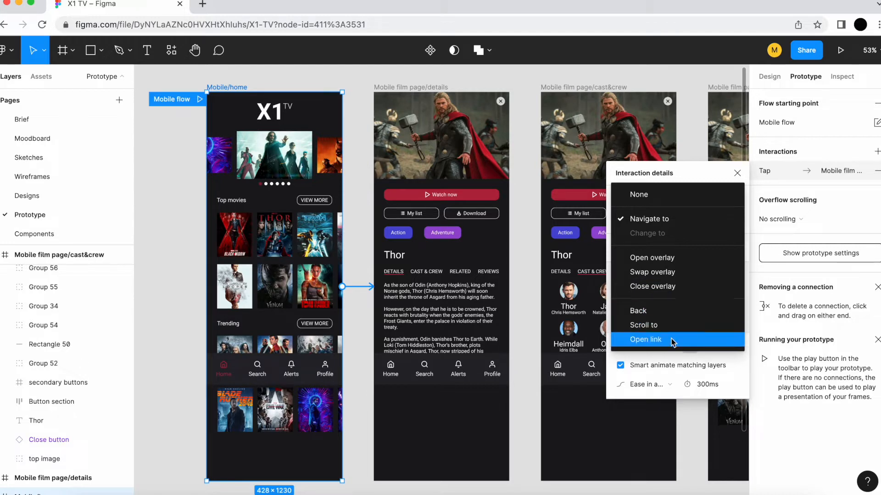
pyautogui.click(668, 219)
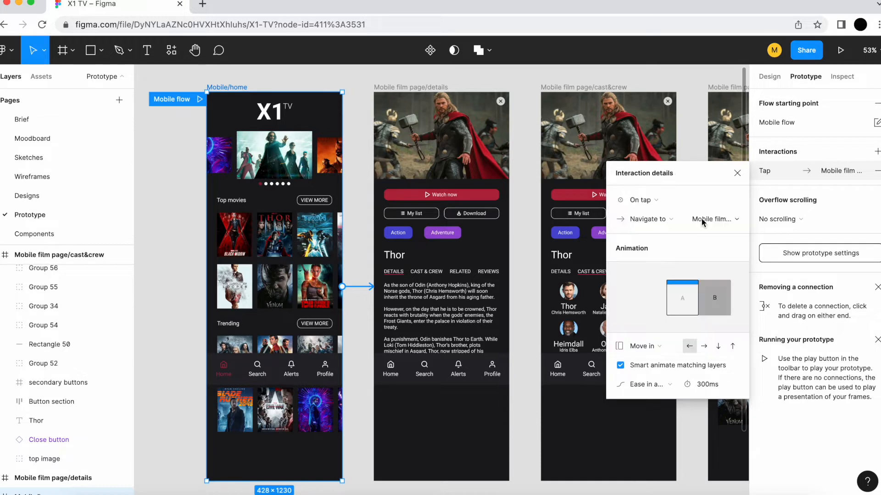
pyautogui.click(738, 222)
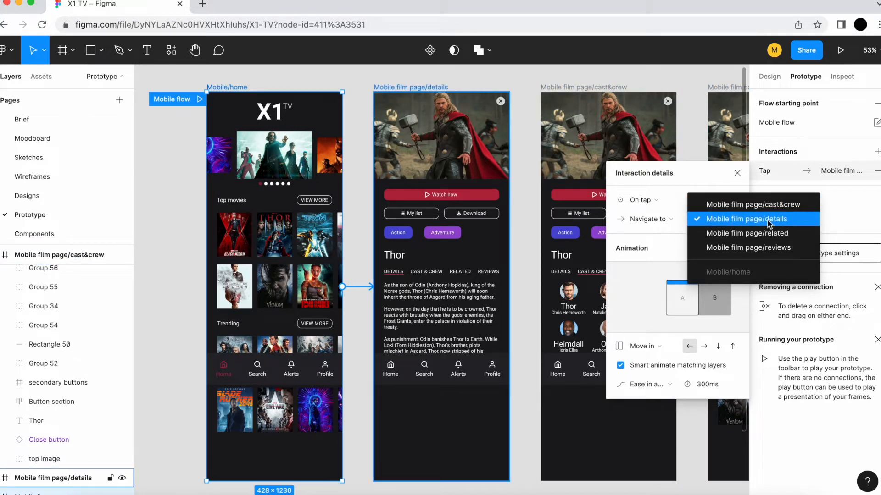
pyautogui.click(697, 178)
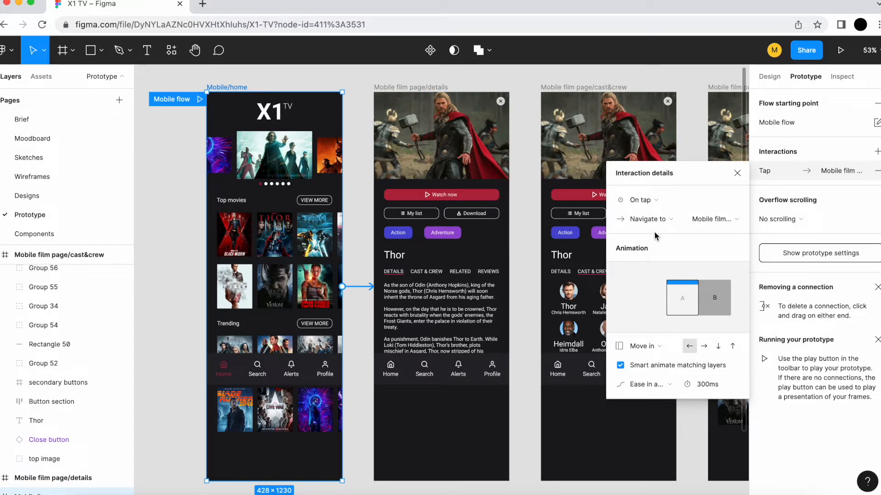
# Step: Try the Instant animation on the Mobile/home interaction and return it to Move in
pyautogui.click(666, 348)
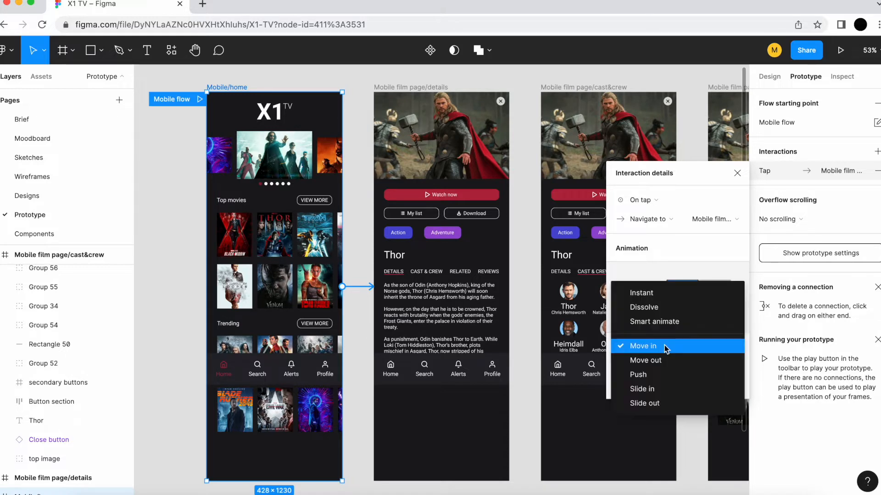
pyautogui.click(674, 293)
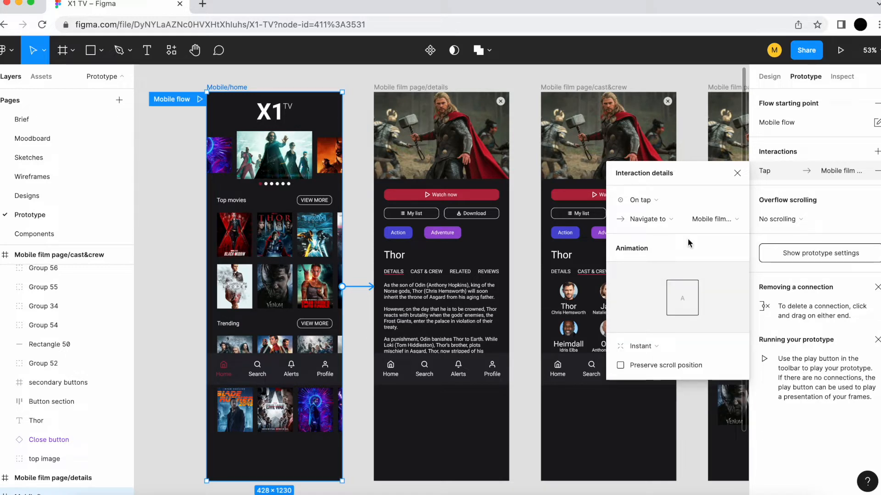
pyautogui.click(654, 346)
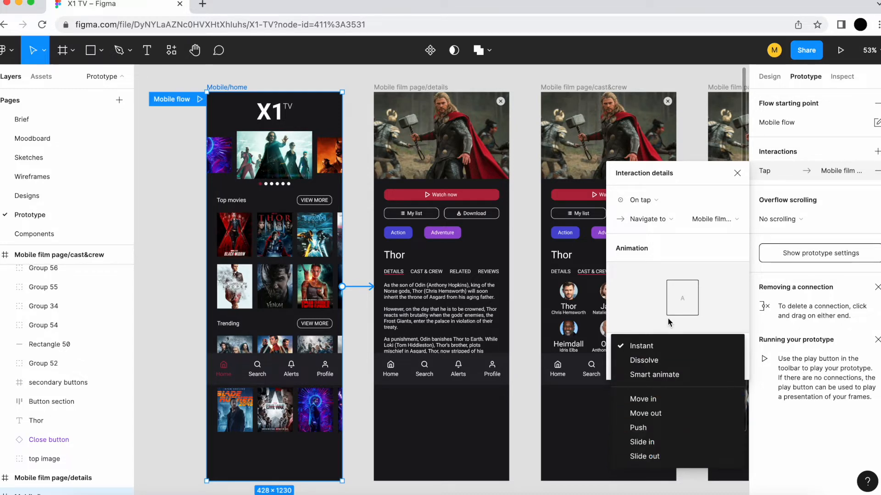
pyautogui.click(668, 399)
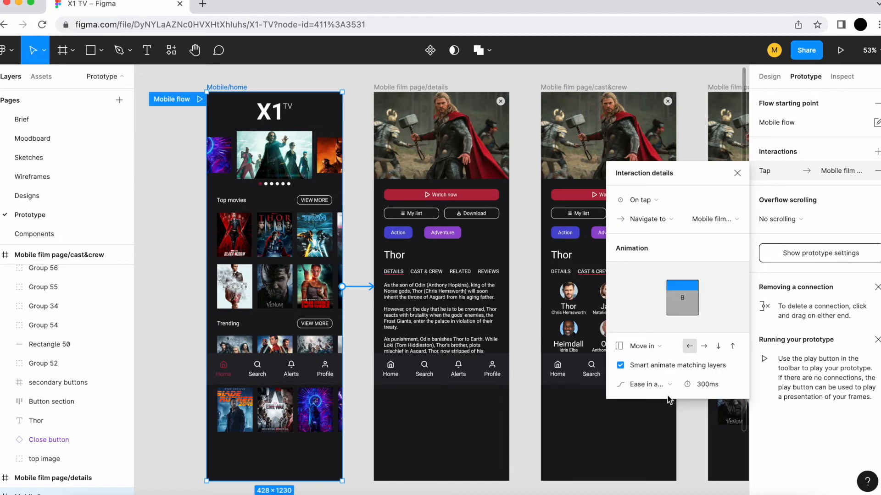
# Step: Try the rightward, downward and upward directions for the Move in animation and return it to leftward
pyautogui.click(708, 348)
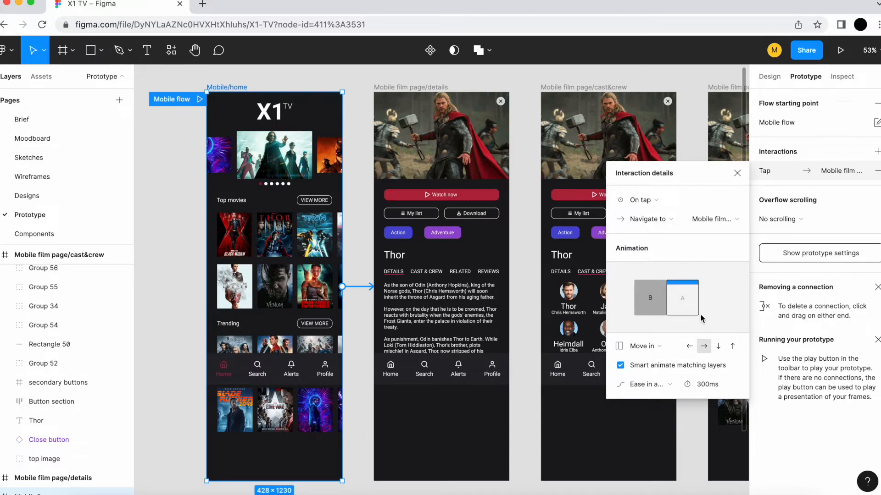
pyautogui.click(718, 346)
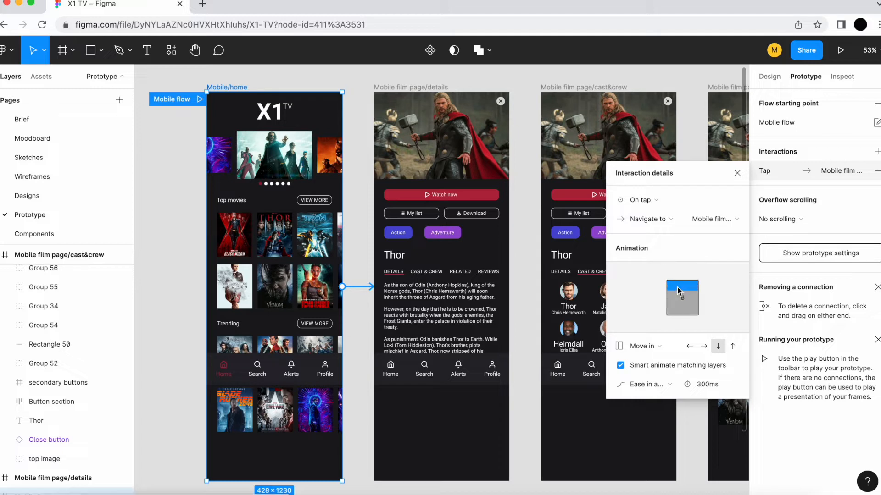
pyautogui.click(733, 347)
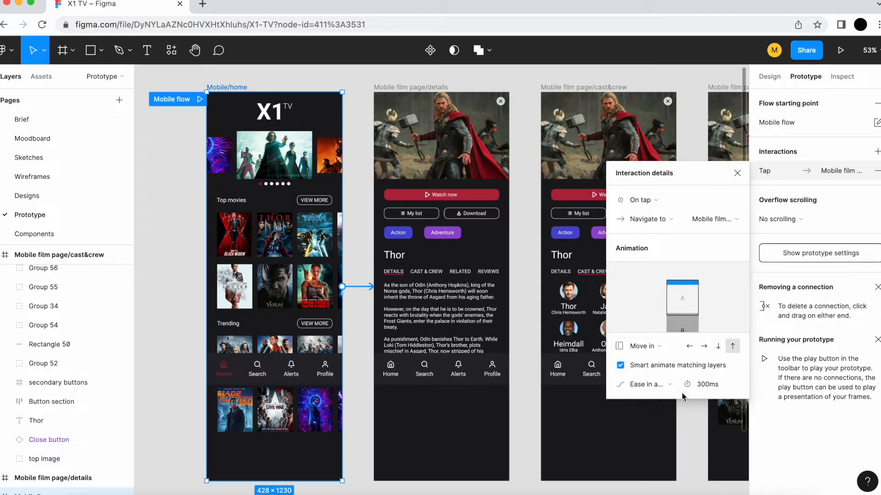
pyautogui.click(690, 347)
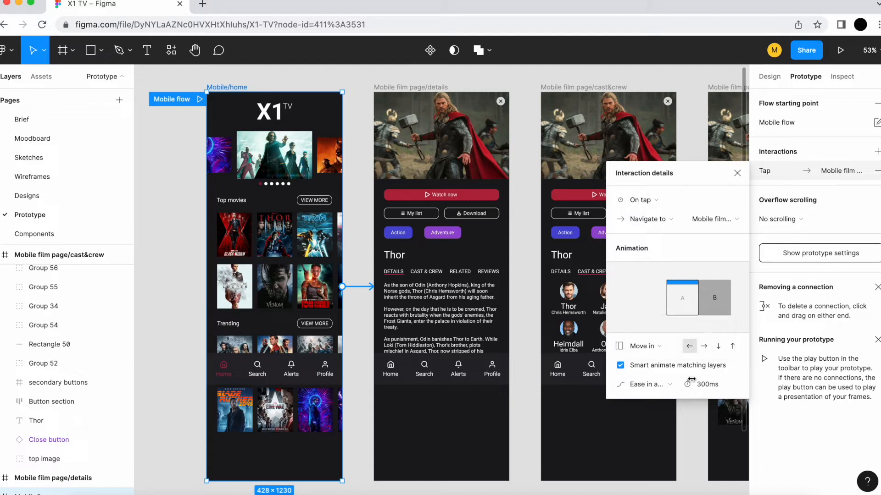
# Step: Try the Gentle, Quick, Bouncy and Slow easing presets on the Move in animation
pyautogui.click(666, 386)
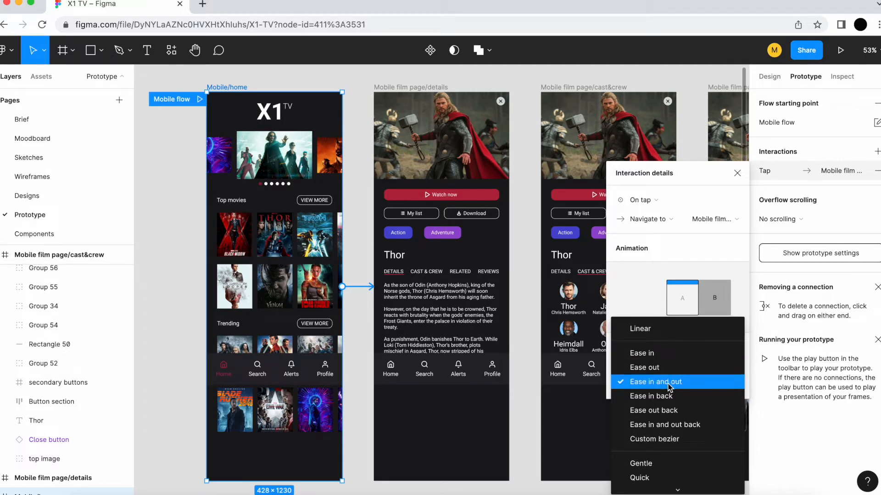
pyautogui.click(746, 376)
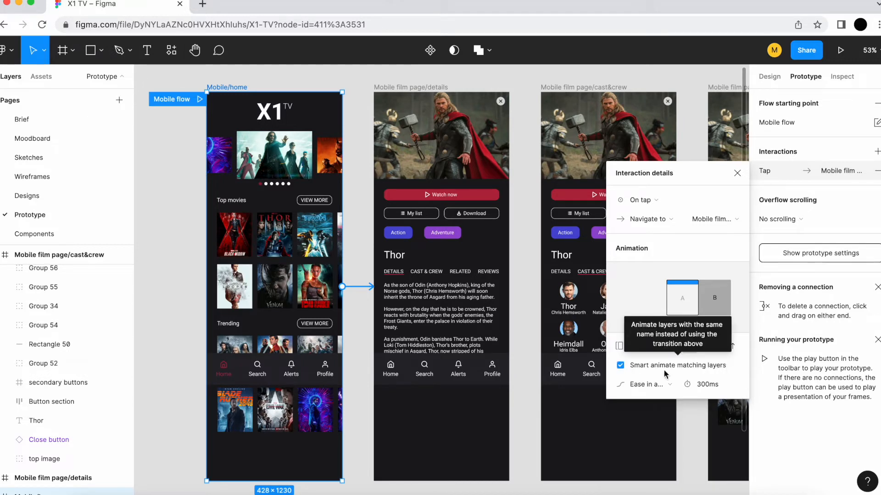
pyautogui.click(660, 382)
pyautogui.scroll(-1, 673, 409)
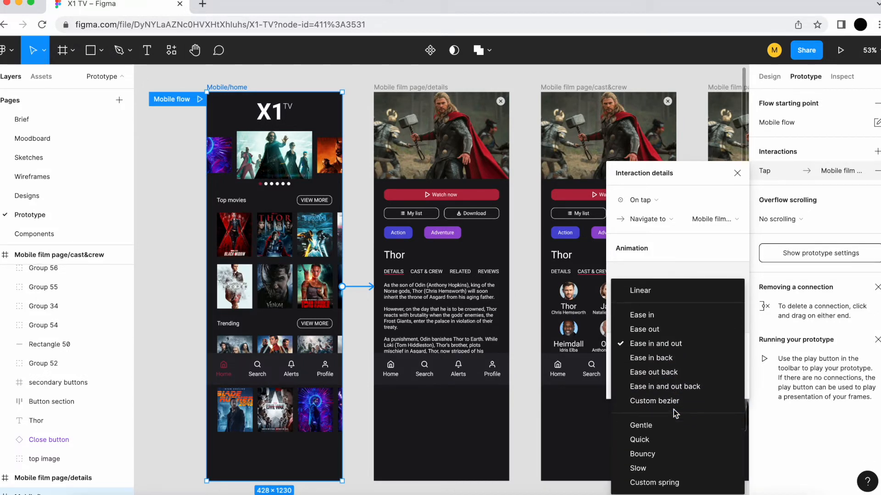
pyautogui.click(653, 429)
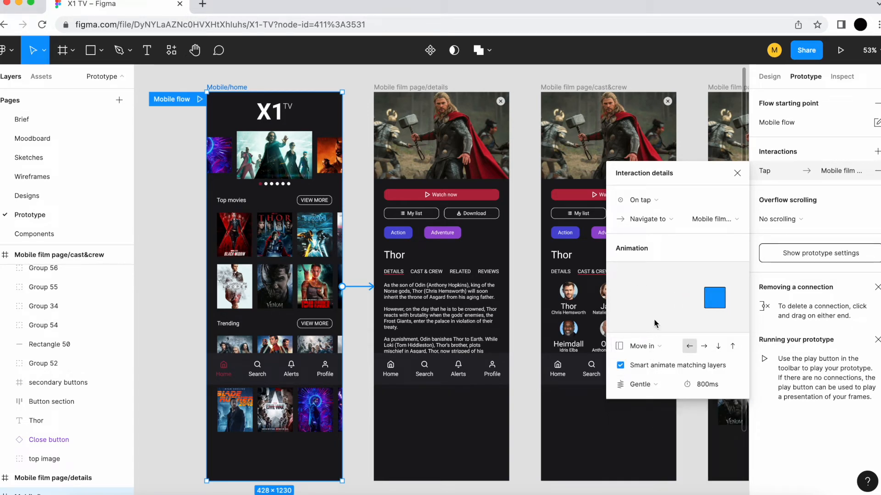
pyautogui.click(653, 383)
pyautogui.click(655, 396)
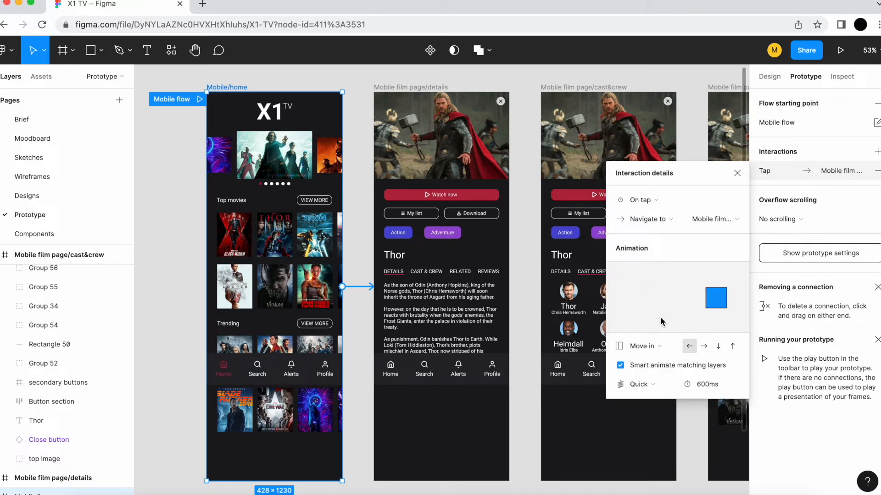
pyautogui.click(660, 384)
pyautogui.click(663, 397)
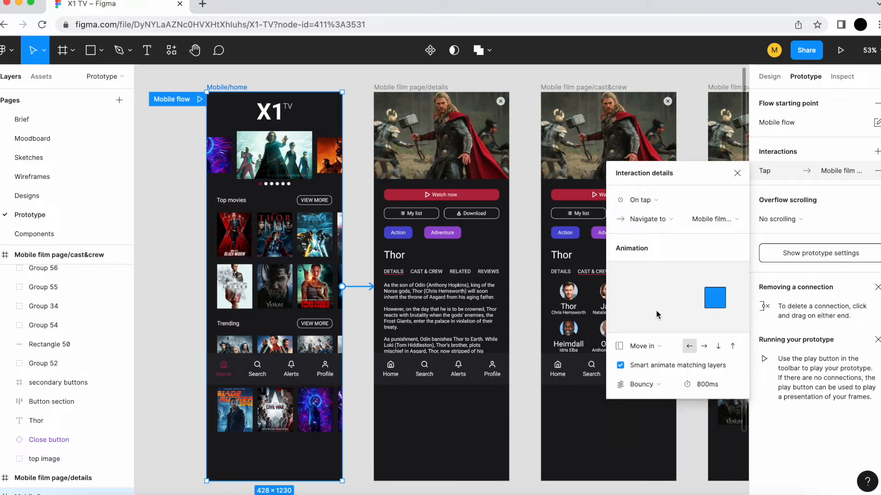
pyautogui.click(662, 384)
pyautogui.click(660, 396)
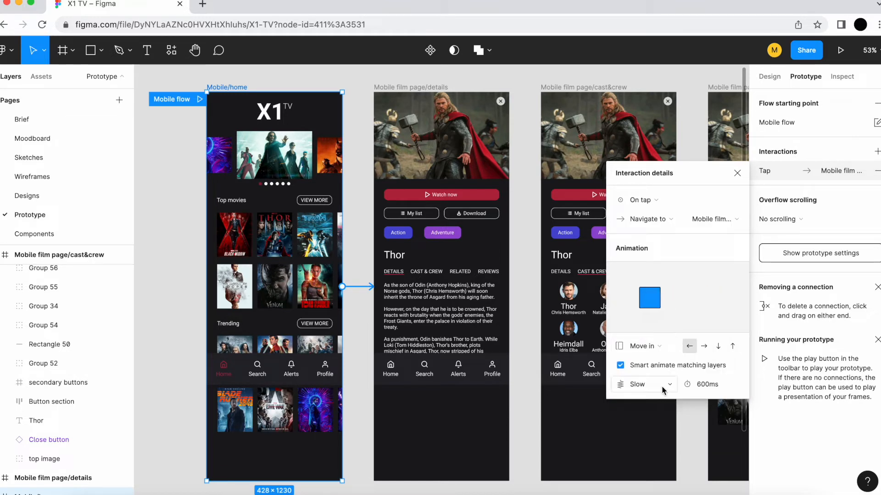
# Step: Try a Custom spring easing, reshaping its curve into a strong oscillation with stiffness about 2360
pyautogui.click(661, 387)
pyautogui.click(660, 398)
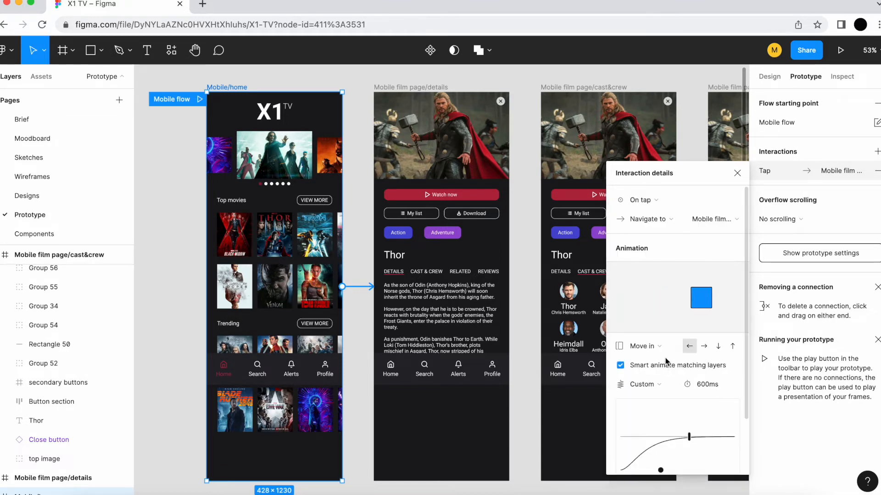
pyautogui.scroll(-2, 672, 446)
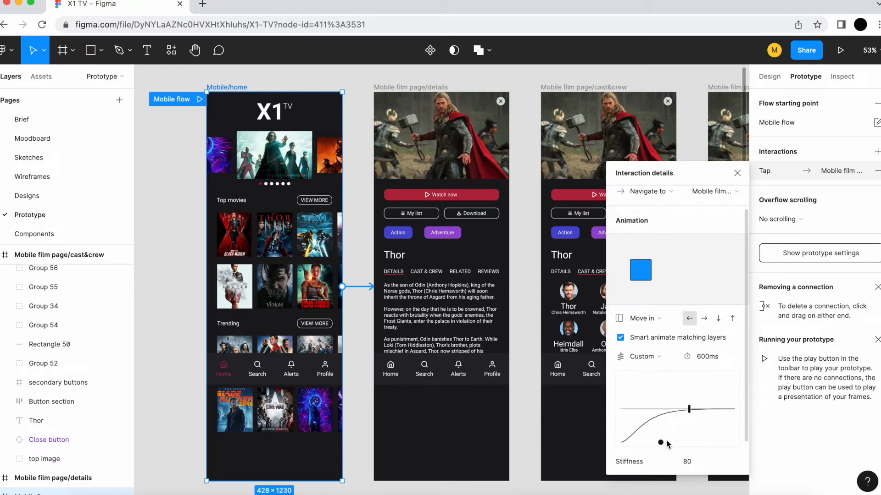
pyautogui.moveTo(661, 442); pyautogui.dragTo(643, 414)
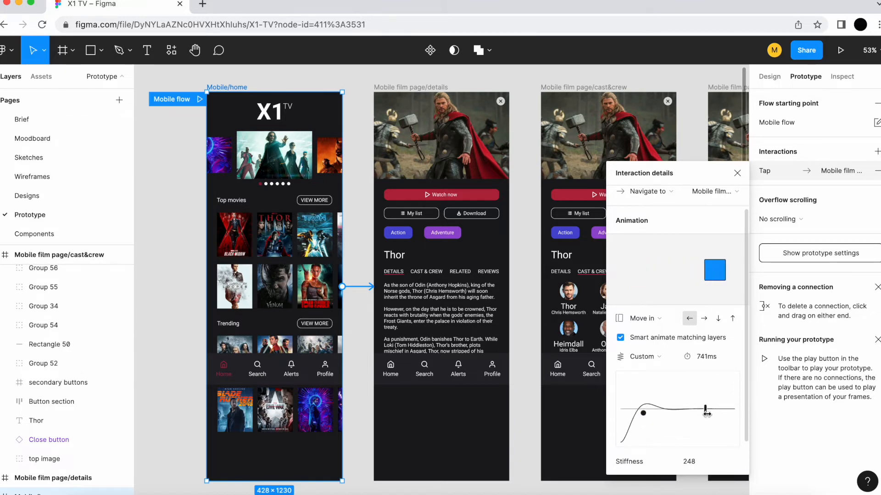
pyautogui.moveTo(703, 409)
pyautogui.mouseDown()
pyautogui.moveTo(684, 400)
pyautogui.moveTo(710, 407)
pyautogui.mouseUp()
pyautogui.moveTo(646, 414); pyautogui.dragTo(683, 382)
pyautogui.moveTo(646, 380); pyautogui.dragTo(615, 380)
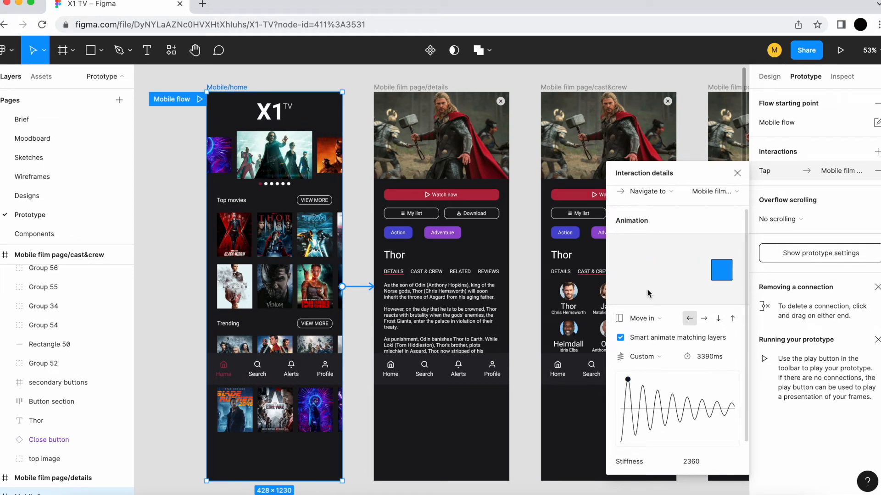
# Step: Return the Move in animation's easing to Ease in and out
pyautogui.click(663, 357)
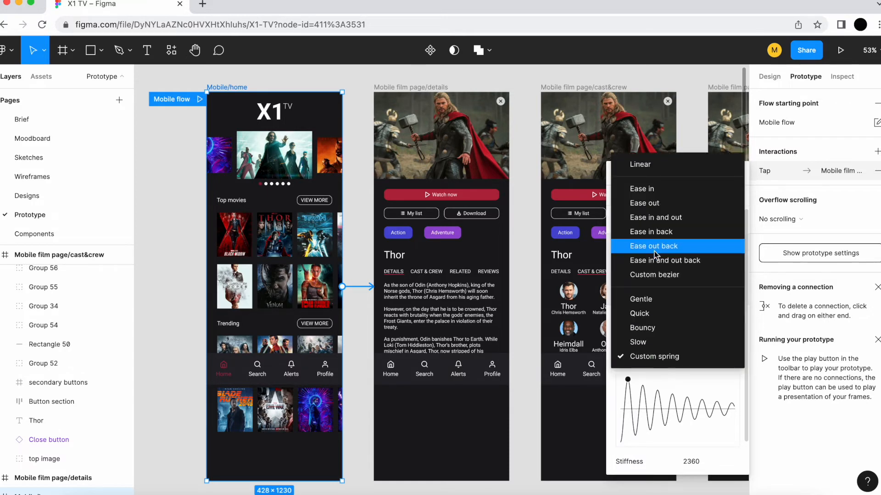
pyautogui.click(663, 219)
pyautogui.click(668, 384)
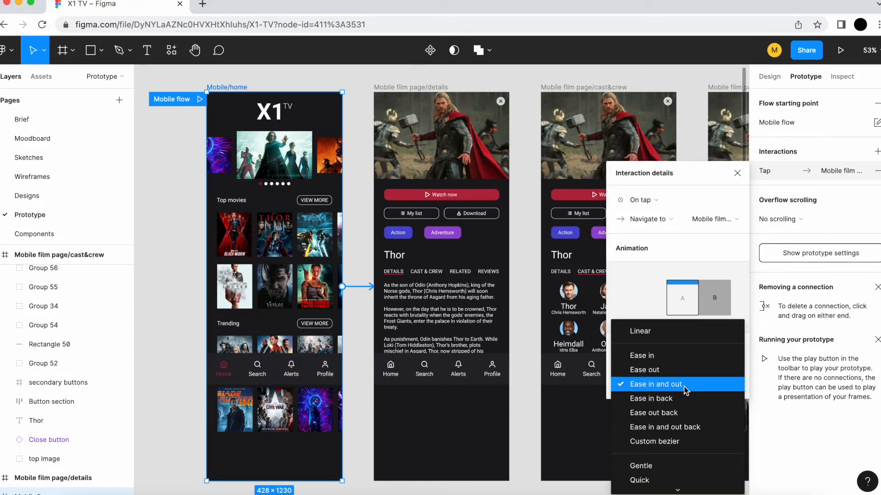
pyautogui.click(747, 322)
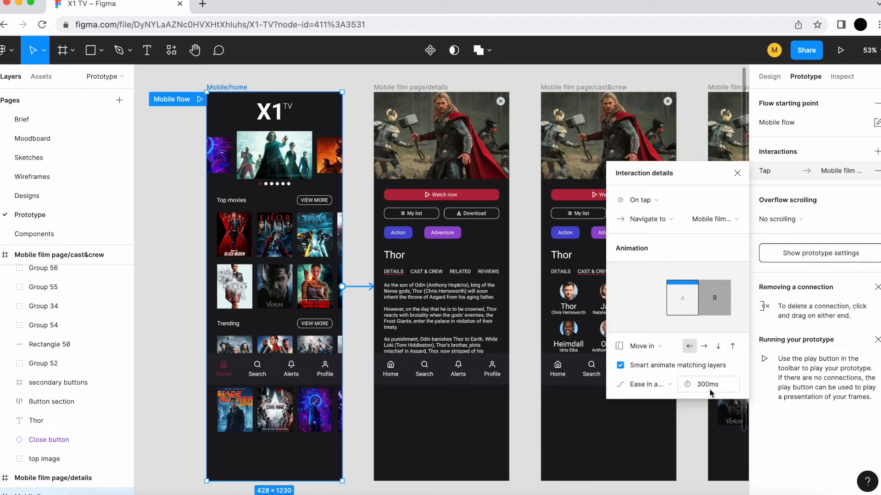
# Step: Close the interaction details, present the prototype from the Mobile/home frame and test the tap transition to the film details page
pyautogui.click(736, 174)
pyautogui.click(239, 78)
pyautogui.click(227, 88)
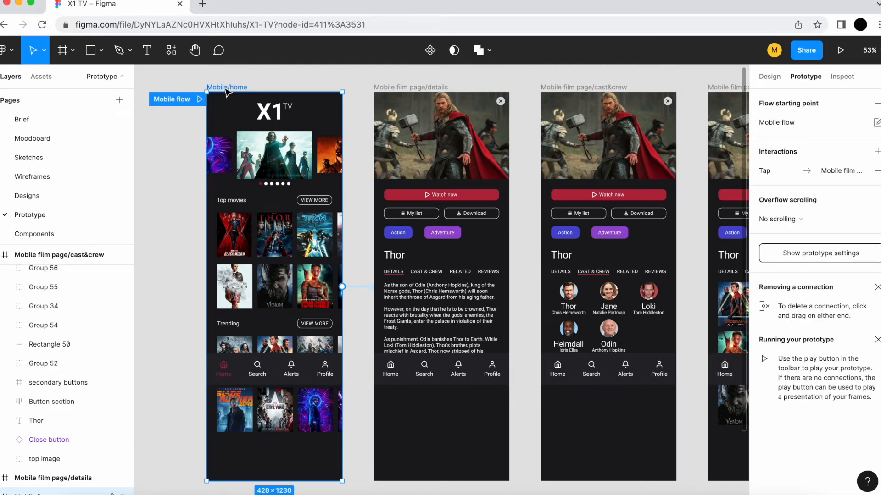
pyautogui.click(841, 51)
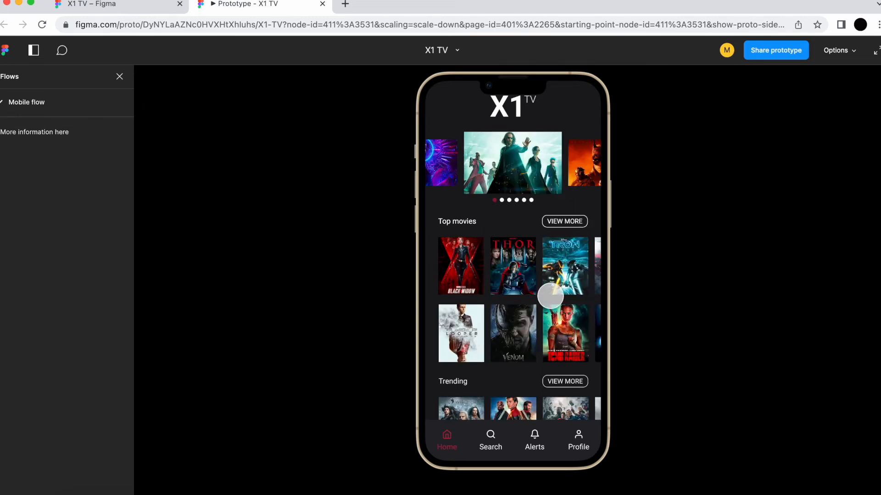
pyautogui.click(531, 285)
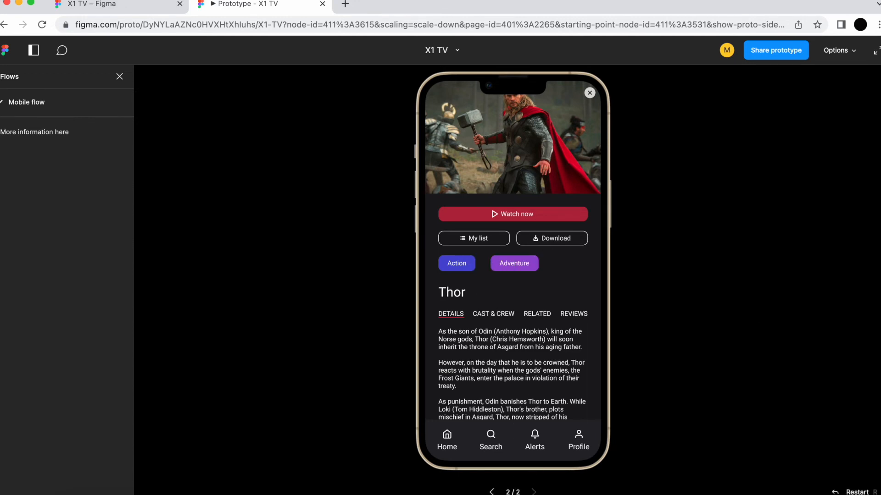
# Step: Replay the tap transition from the home screen to the Thor film details page in the prototype preview, restarting the flow between tests
pyautogui.click(493, 493)
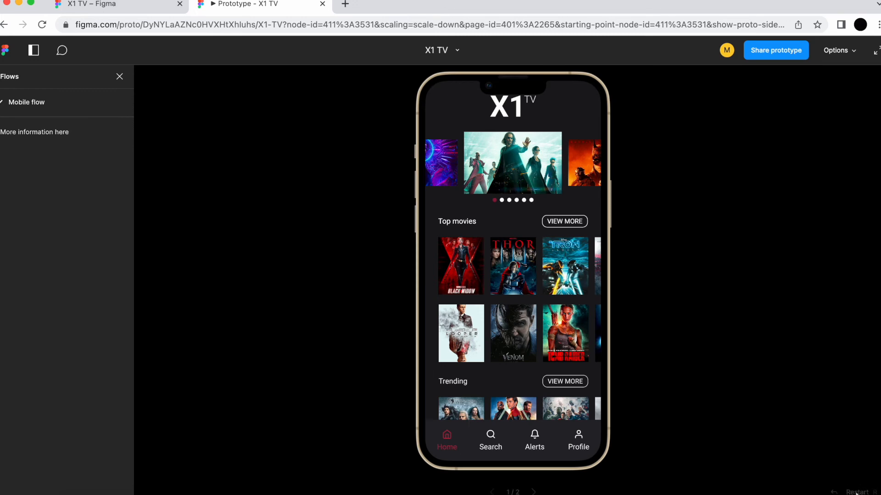
pyautogui.click(525, 244)
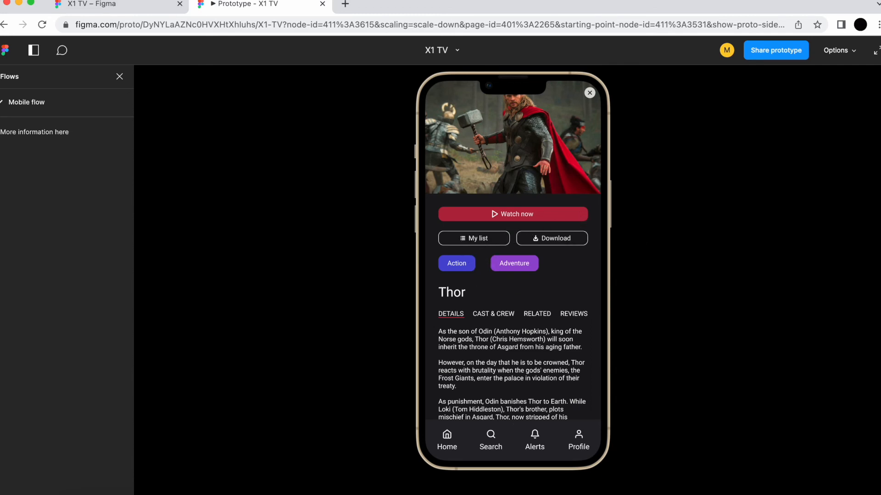
pyautogui.click(839, 493)
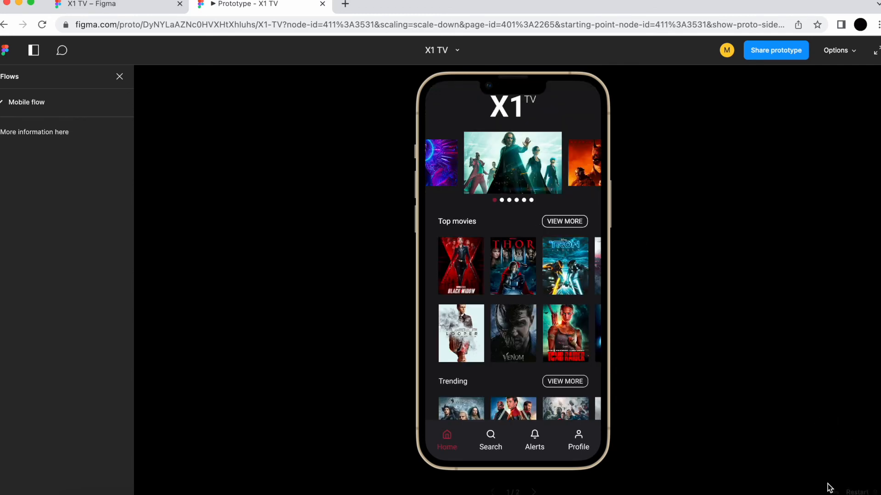
pyautogui.click(553, 282)
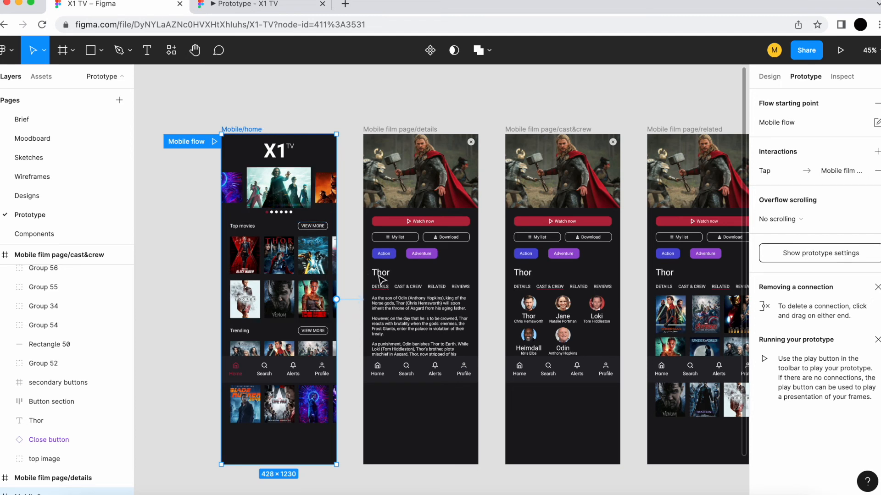
# Step: Review the Mobile/home frame's tap interaction details in the design file, close them and examine the film page frames and their tab rows
pyautogui.click(781, 174)
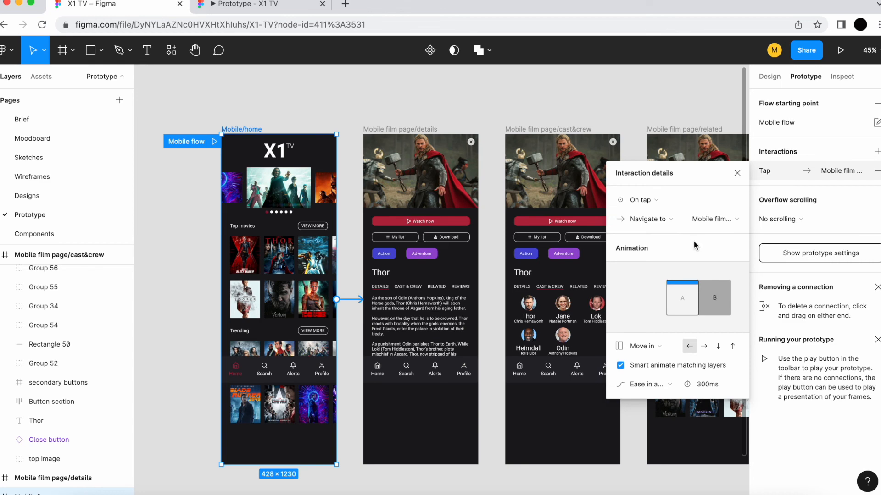
pyautogui.click(335, 91)
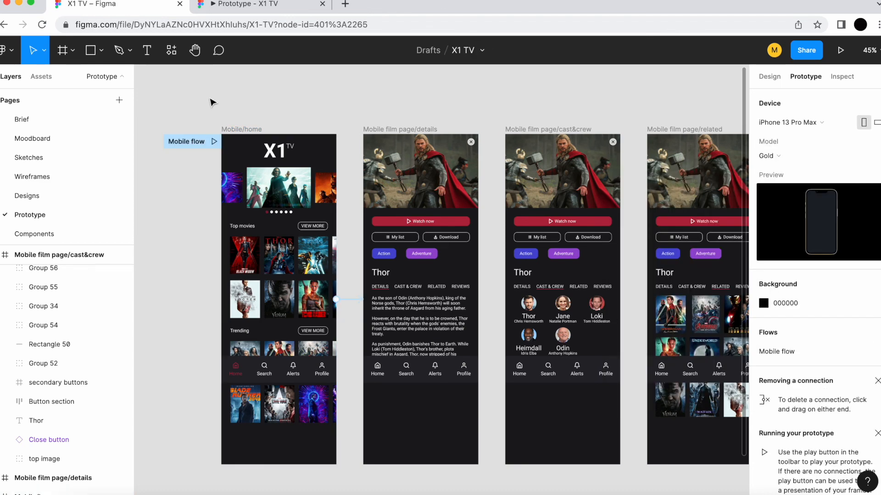
pyautogui.scroll(-2, 220, 92)
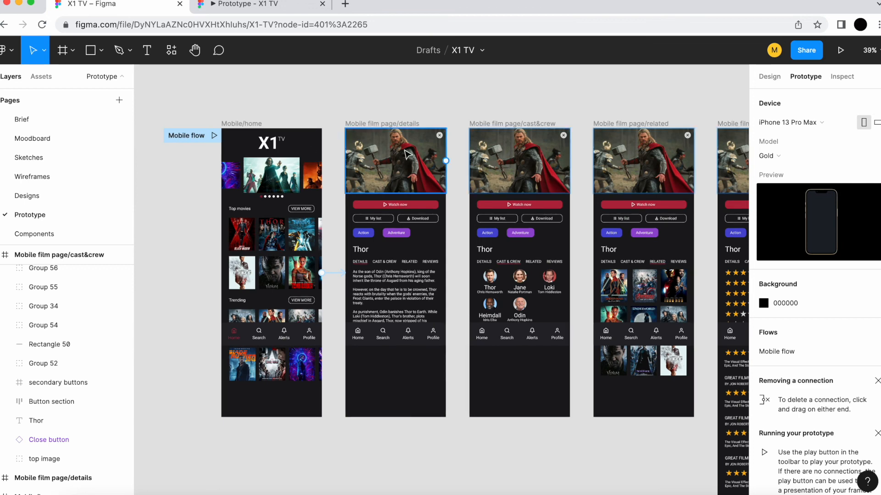
pyautogui.scroll(3, 378, 271)
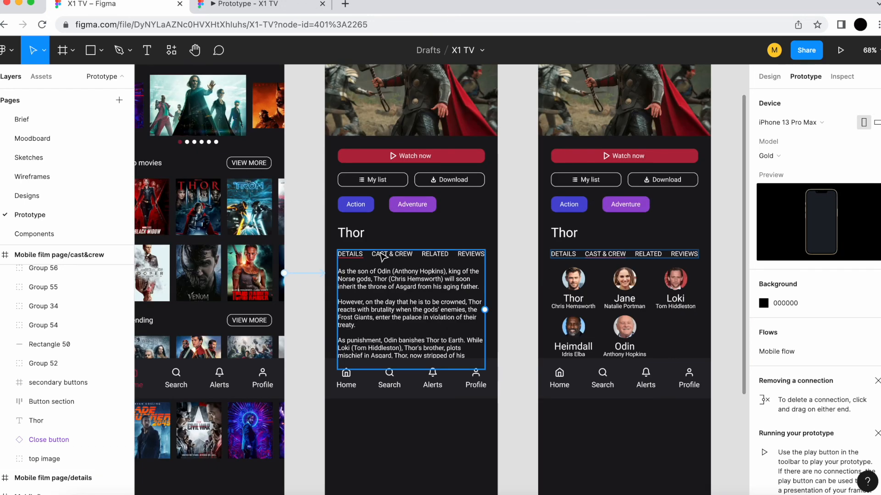
pyautogui.scroll(-3, 275, 250)
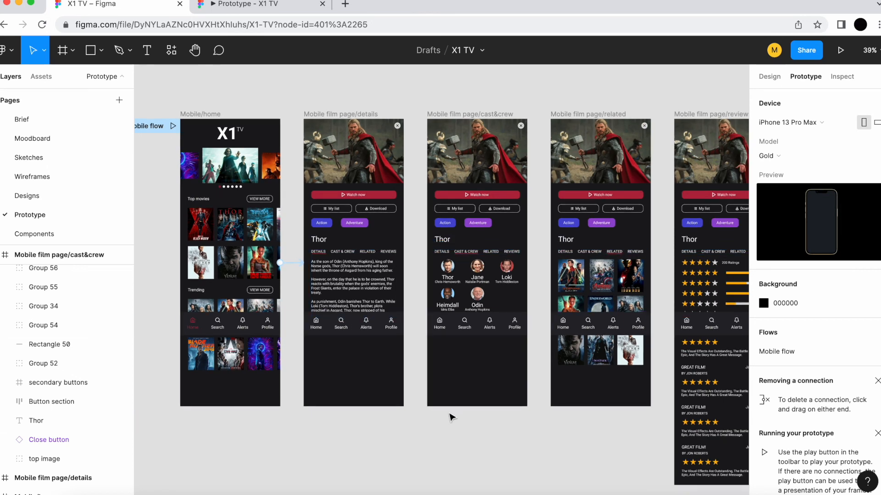
pyautogui.scroll(-4, 352, 428)
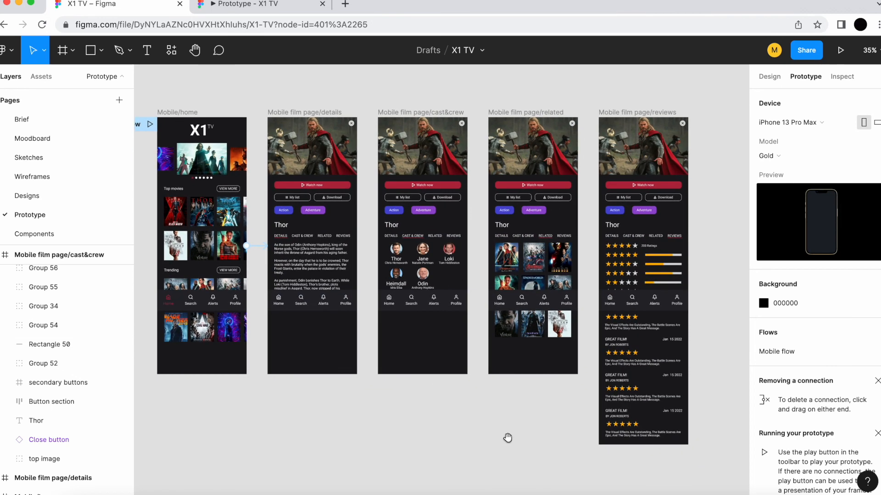